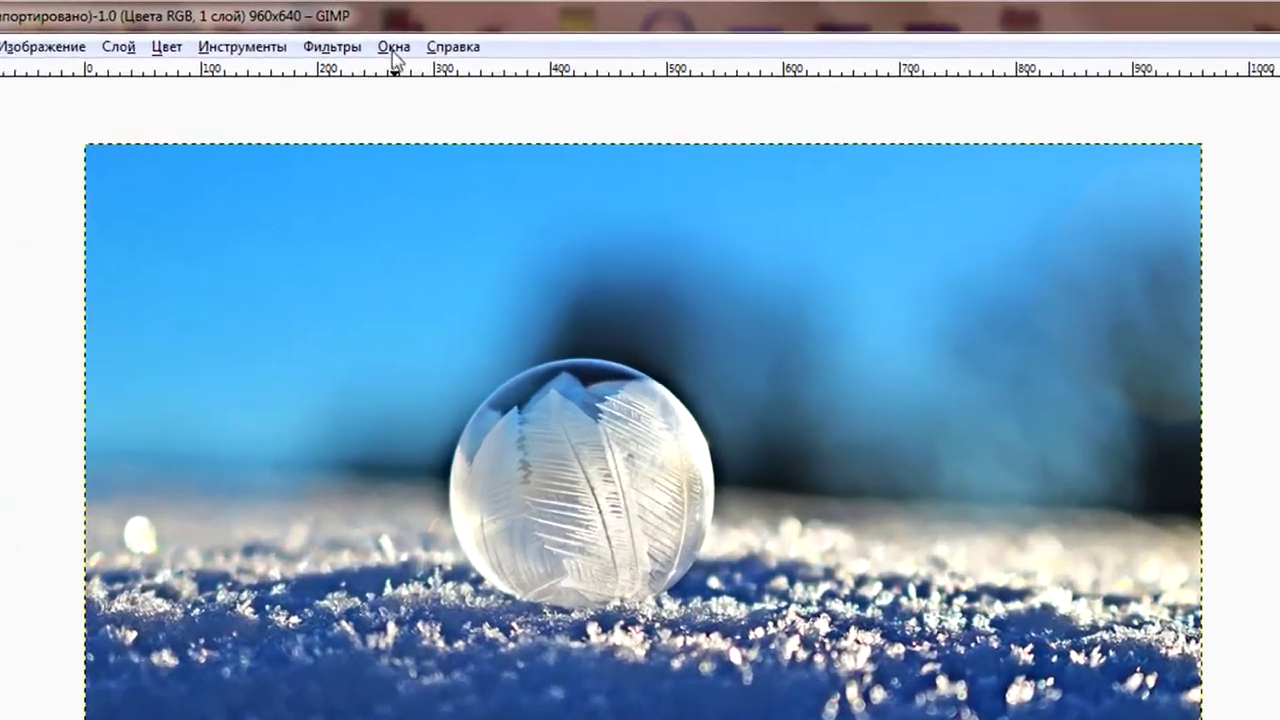
Step: Check the window layout options, then try photo layer opacities, settling around half
{"action": "left_click", "coordinate": [393, 50]}
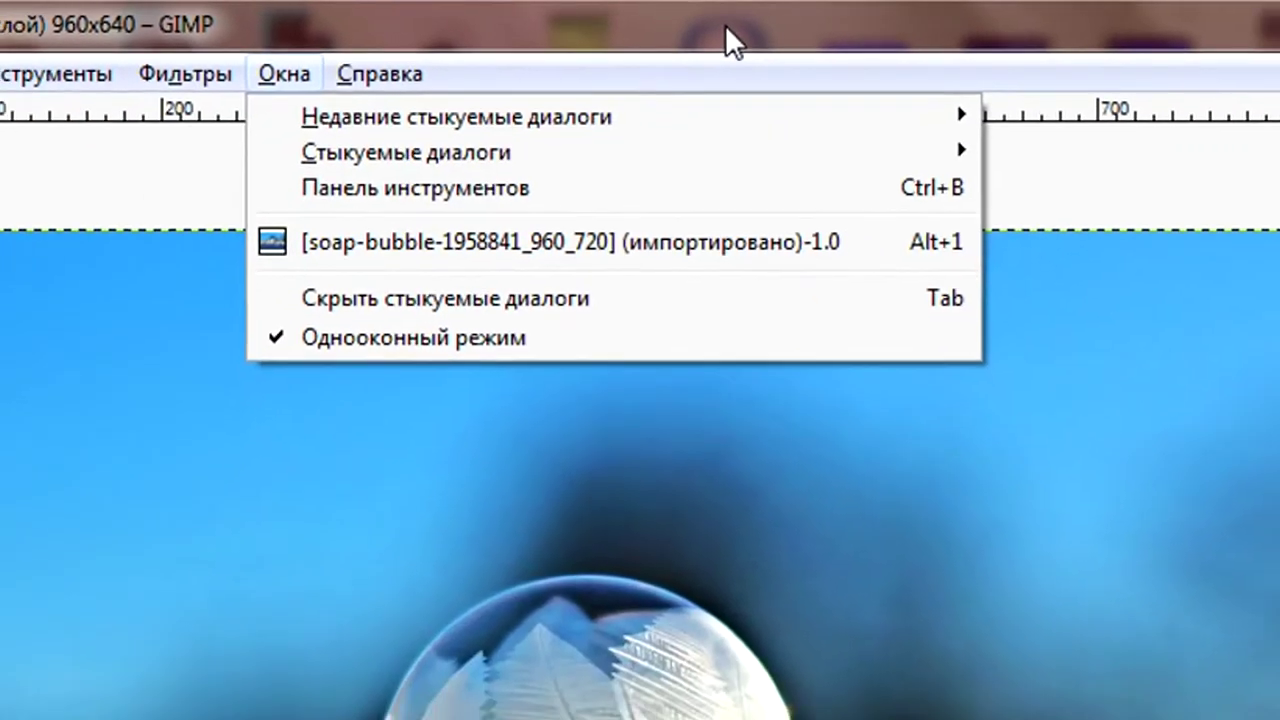
{"action": "left_click", "coordinate": [725, 24]}
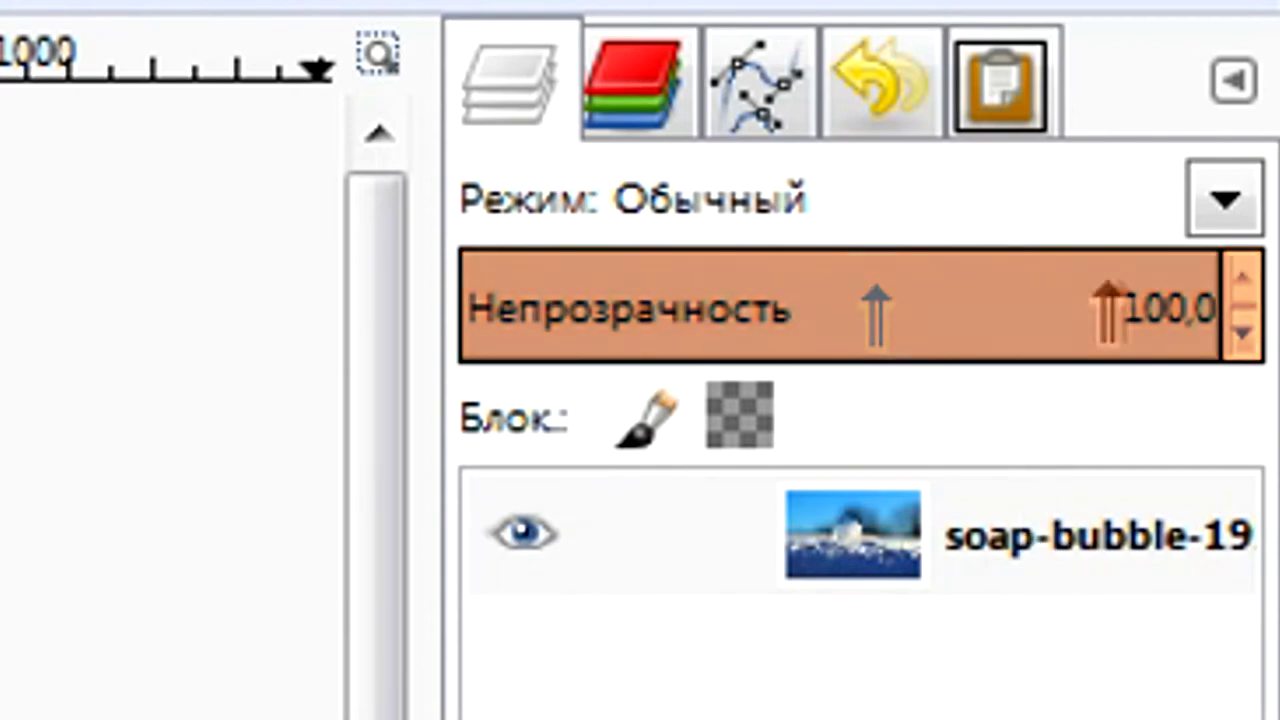
{"action": "left_click_drag", "start_coordinate": [1078, 300], "coordinate": [742, 300]}
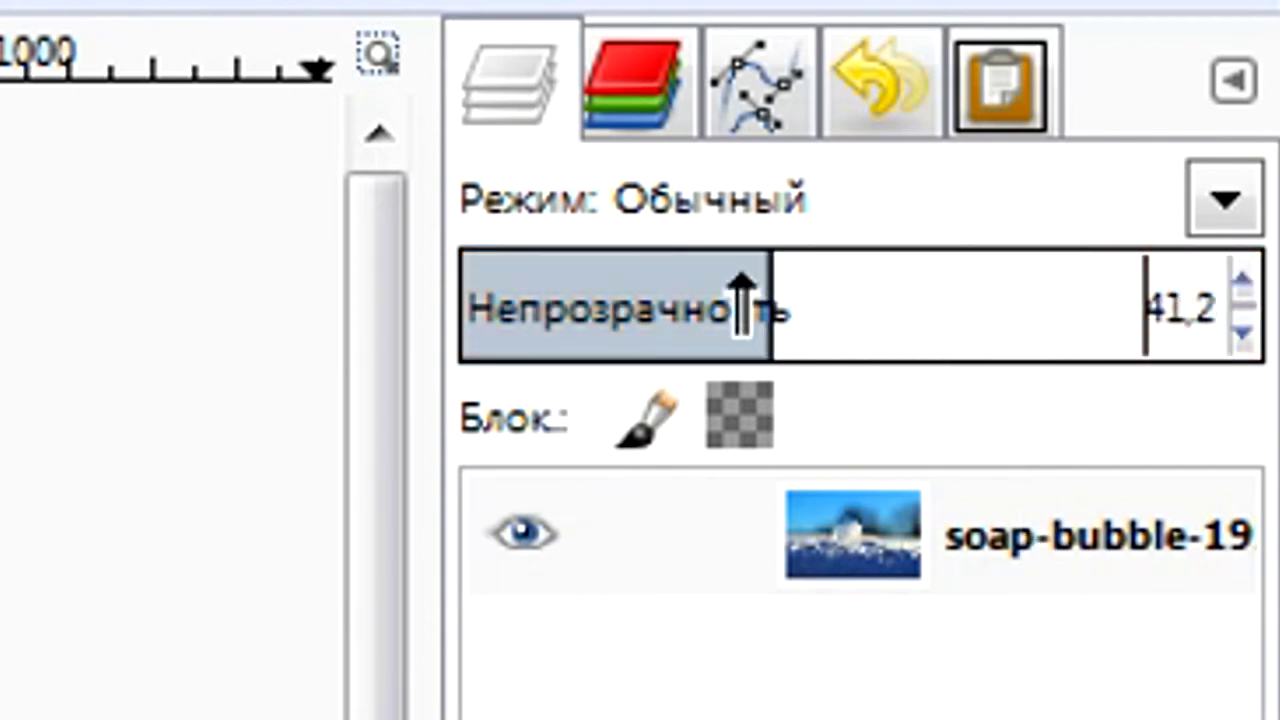
{"action": "mouse_move", "coordinate": [540, 305]}
{"action": "left_mouse_down"}
{"action": "mouse_move", "coordinate": [1049, 305]}
{"action": "mouse_move", "coordinate": [460, 318]}
{"action": "mouse_move", "coordinate": [1061, 310]}
{"action": "left_mouse_up"}
{"action": "left_click_drag", "start_coordinate": [1113, 262], "coordinate": [1166, 262]}
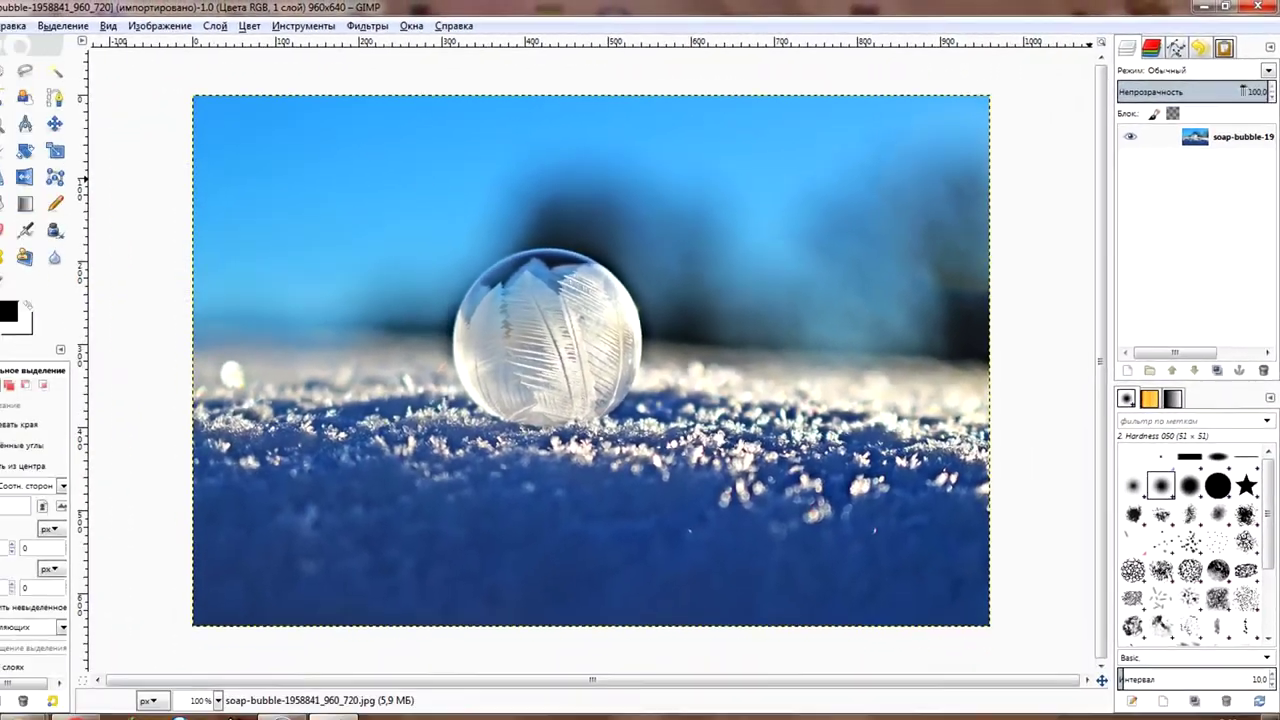
{"action": "mouse_move", "coordinate": [1222, 110]}
{"action": "left_mouse_down"}
{"action": "mouse_move", "coordinate": [1155, 90]}
{"action": "mouse_move", "coordinate": [1170, 90]}
{"action": "left_mouse_up"}
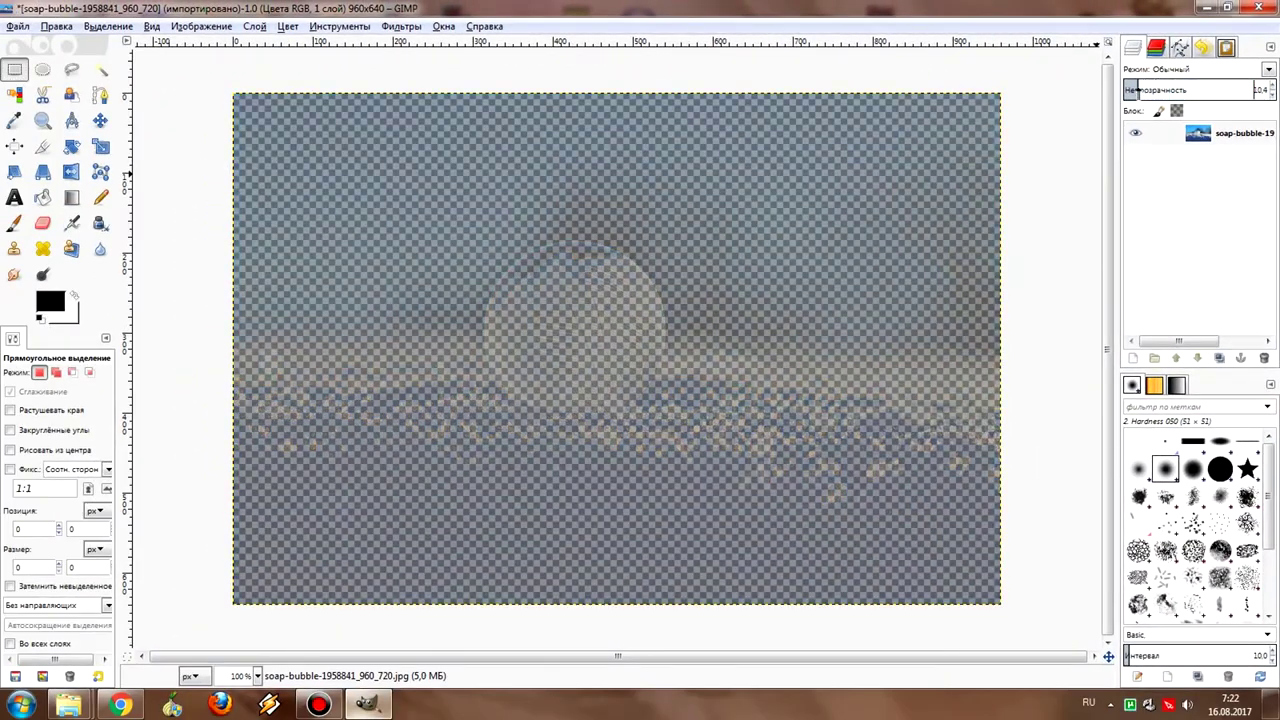
{"action": "left_click_drag", "start_coordinate": [1170, 90], "coordinate": [1266, 90]}
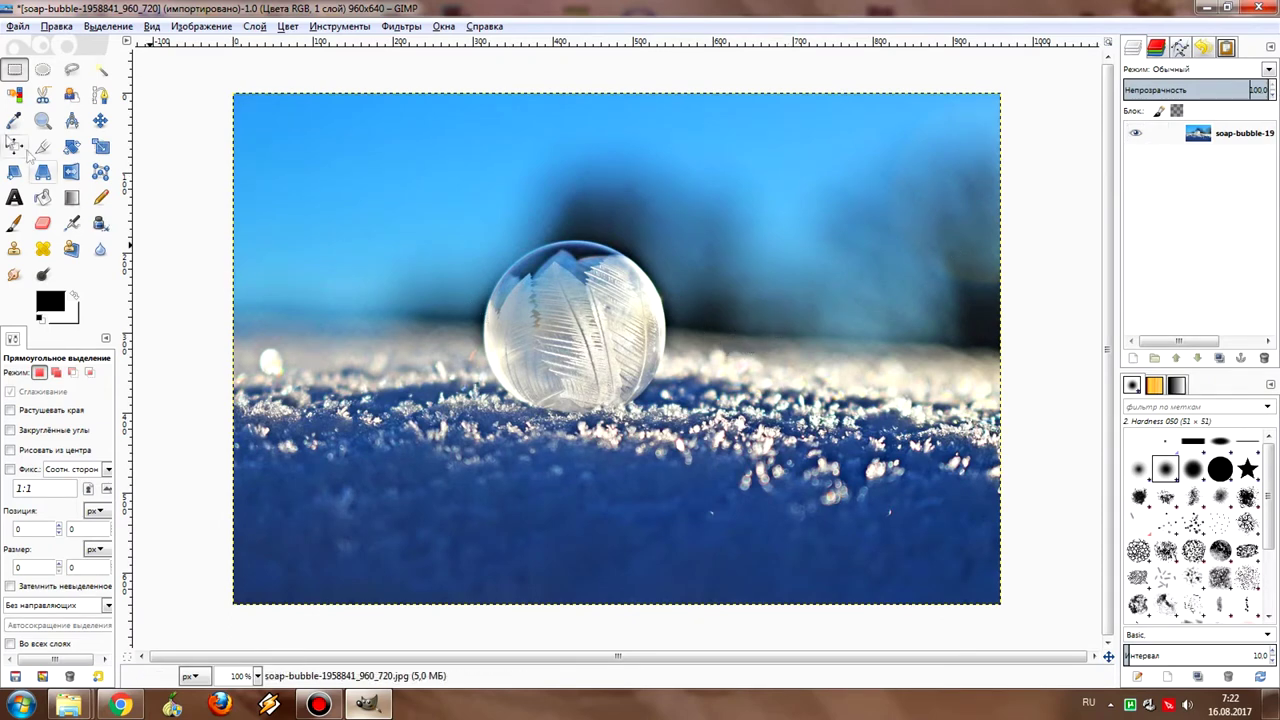
Step: Draw a feathered elliptical selection around the frozen bubble, nudging it to fit
{"action": "left_click", "coordinate": [42, 71]}
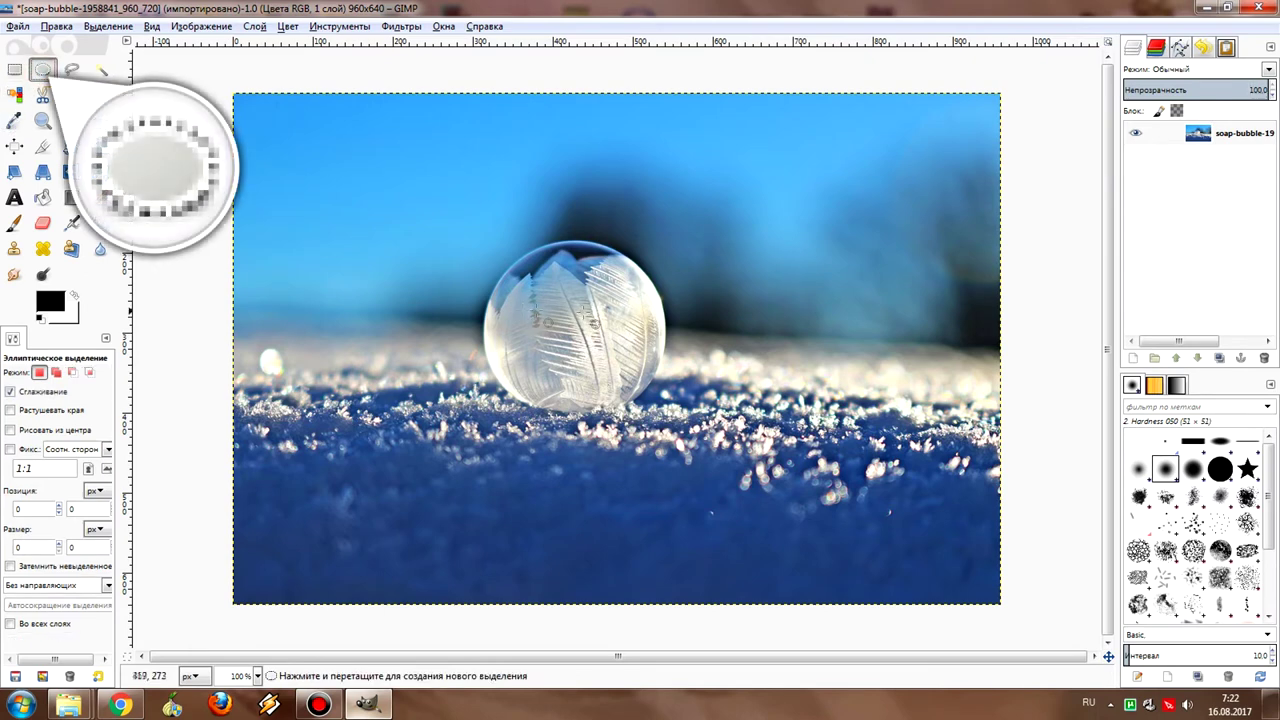
{"action": "left_click", "coordinate": [11, 410]}
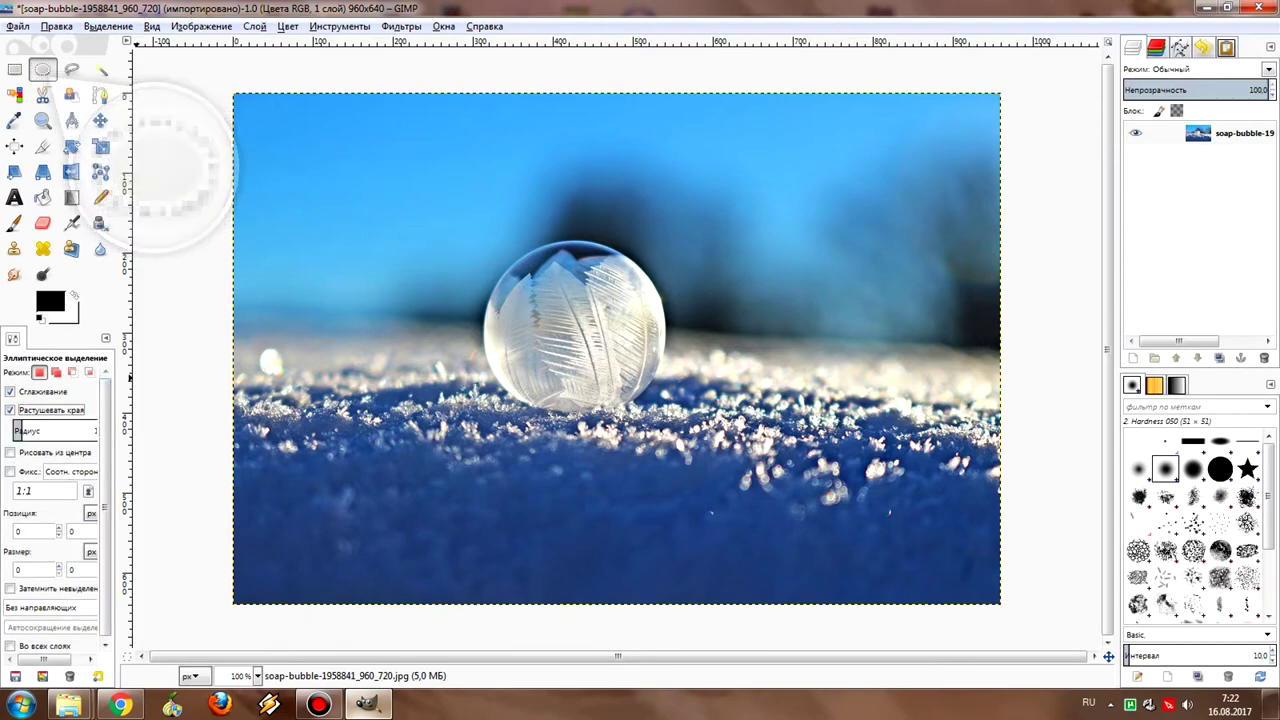
{"action": "left_click_drag", "start_coordinate": [117, 493], "coordinate": [130, 493]}
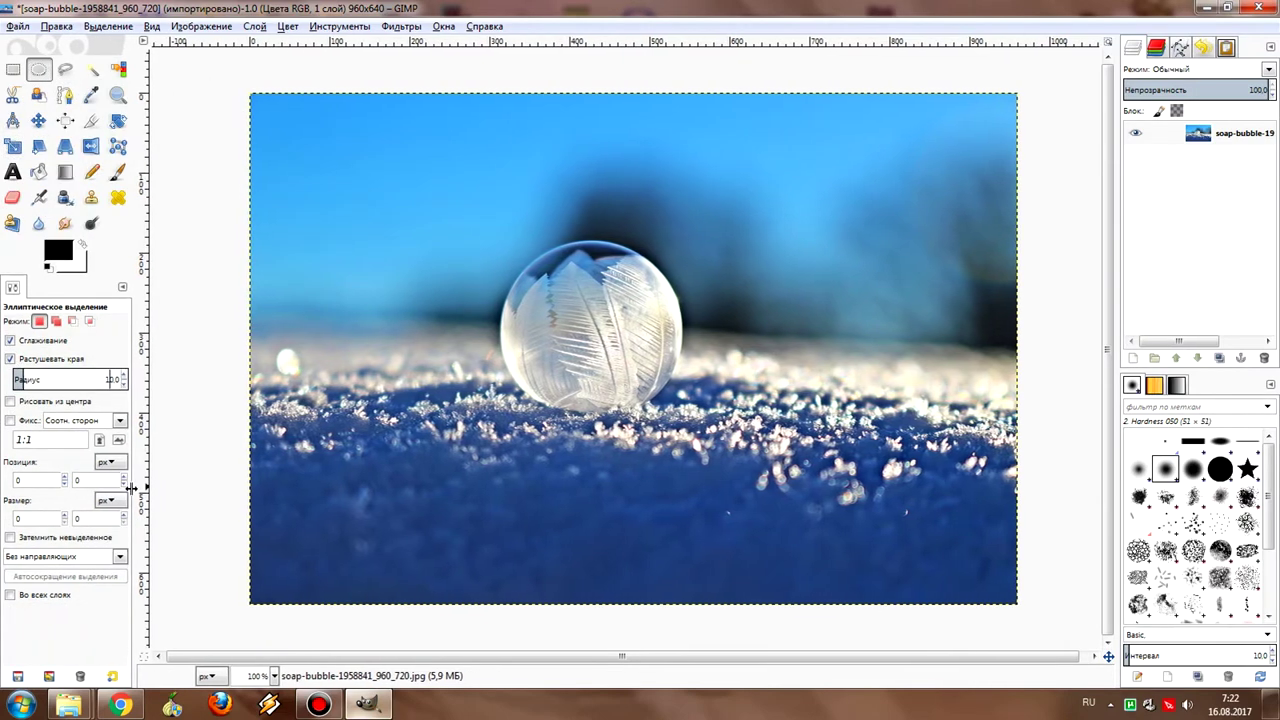
{"action": "left_click_drag", "start_coordinate": [503, 240], "coordinate": [681, 416]}
{"action": "left_click_drag", "start_coordinate": [641, 362], "coordinate": [633, 352]}
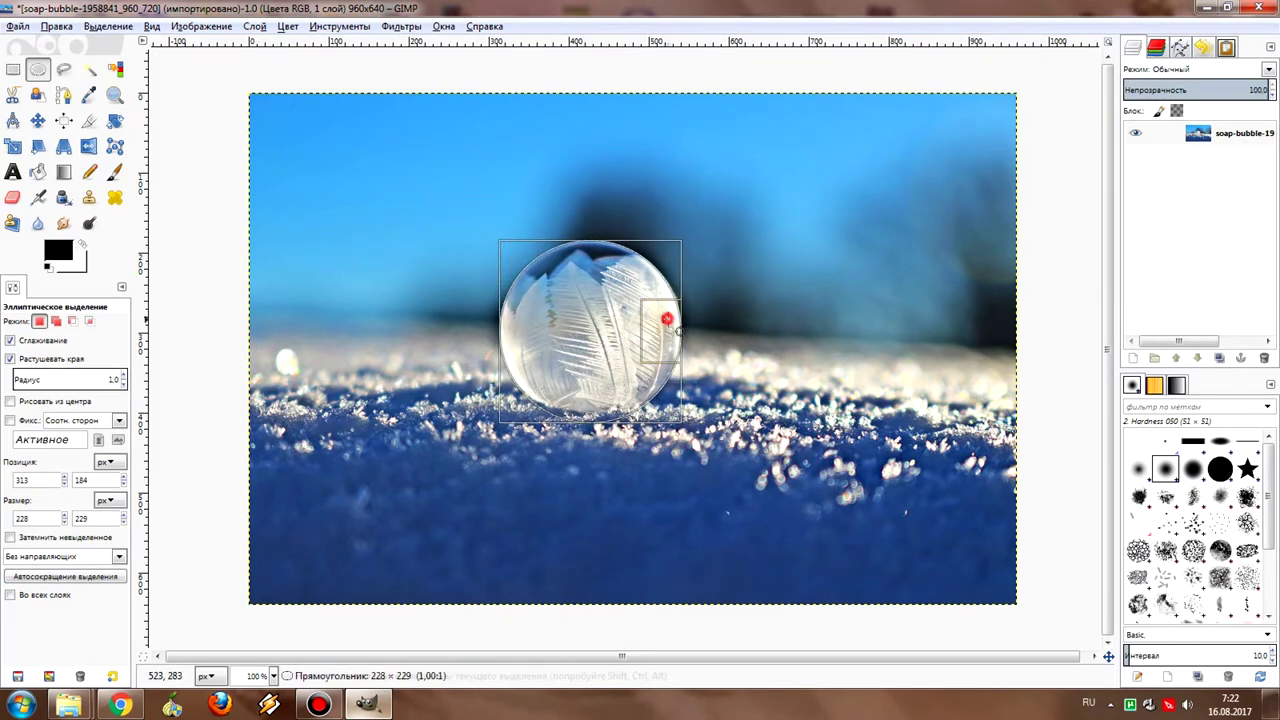
Step: Zoom to 200% on the bubble and refine the 229 px circular selection
{"action": "key", "text": "z"}
{"action": "left_click", "coordinate": [621, 309]}
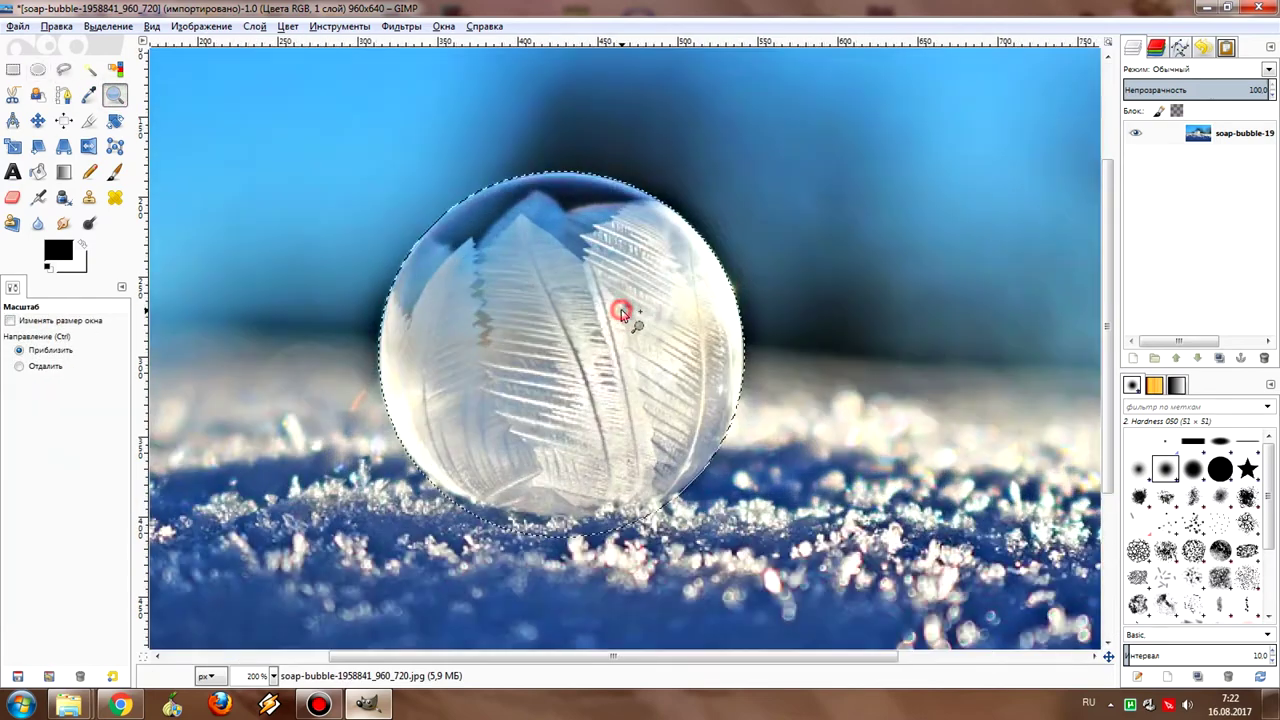
{"action": "key", "text": "e"}
{"action": "scroll", "coordinate": [846, 331], "scroll_direction": "left", "scroll_amount": 3}
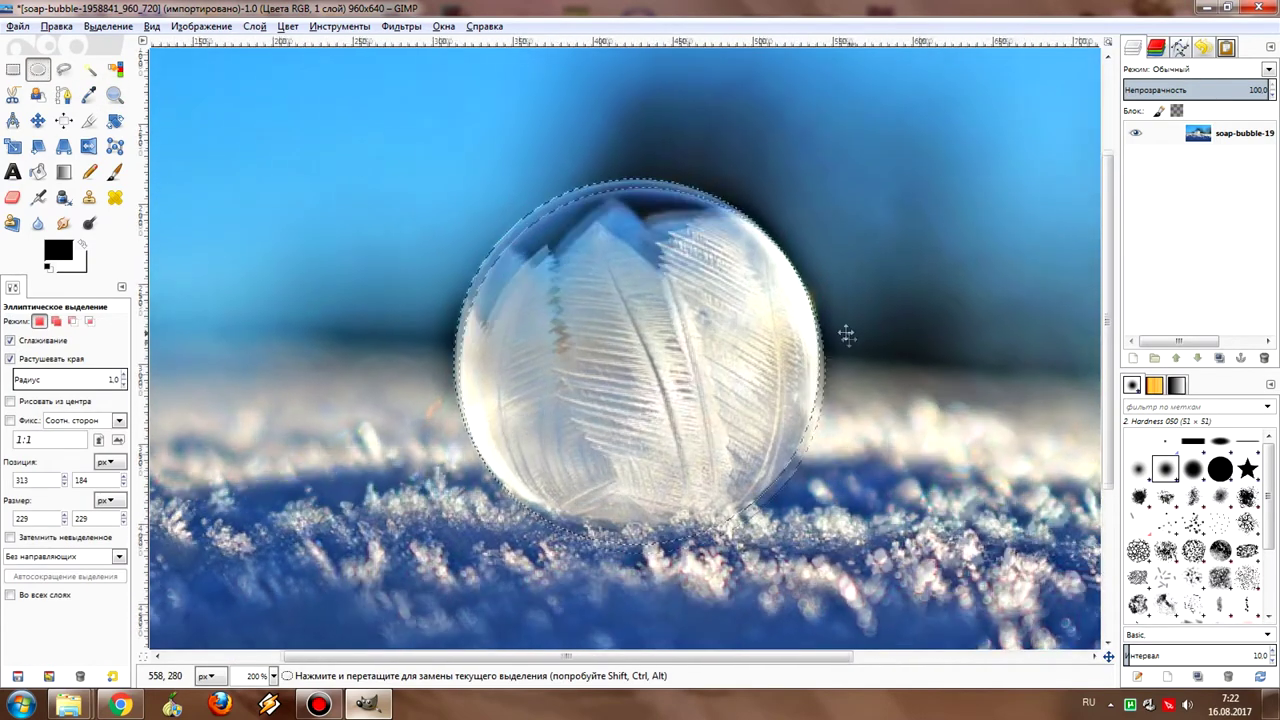
{"action": "left_click", "coordinate": [57, 27]}
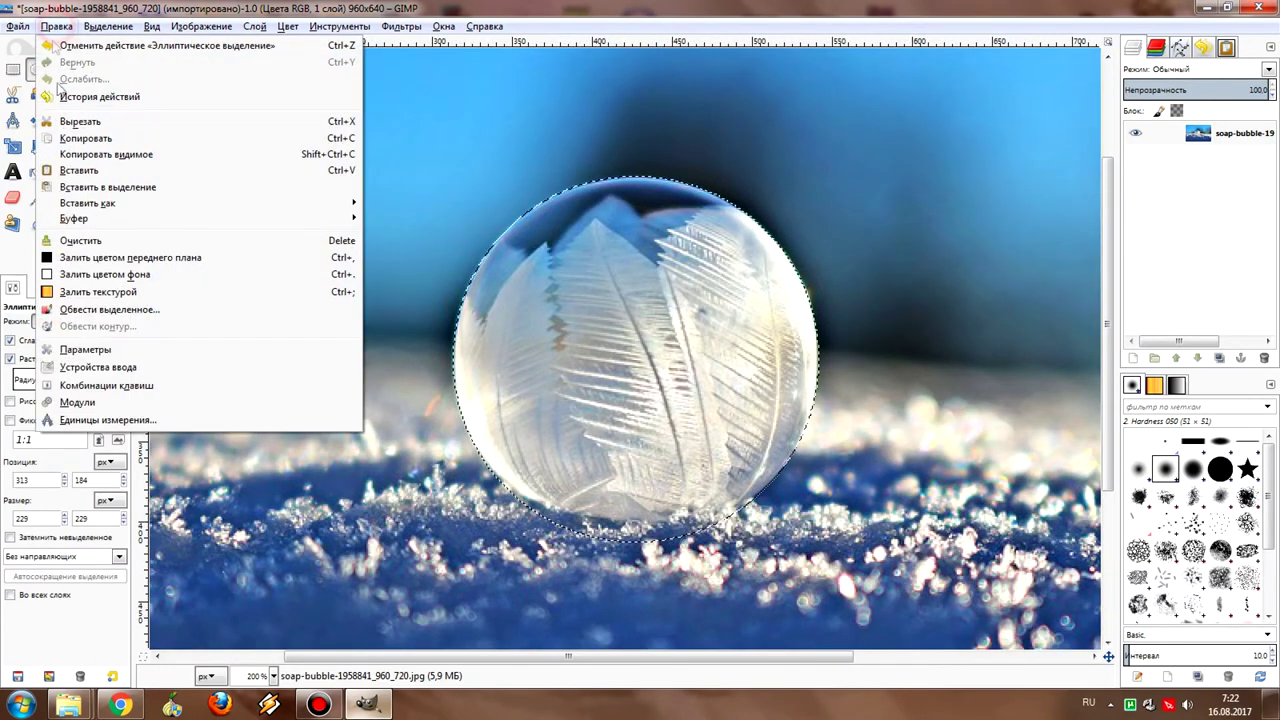
Step: Copy the selected frozen bubble to the clipboard
{"action": "left_click", "coordinate": [87, 140]}
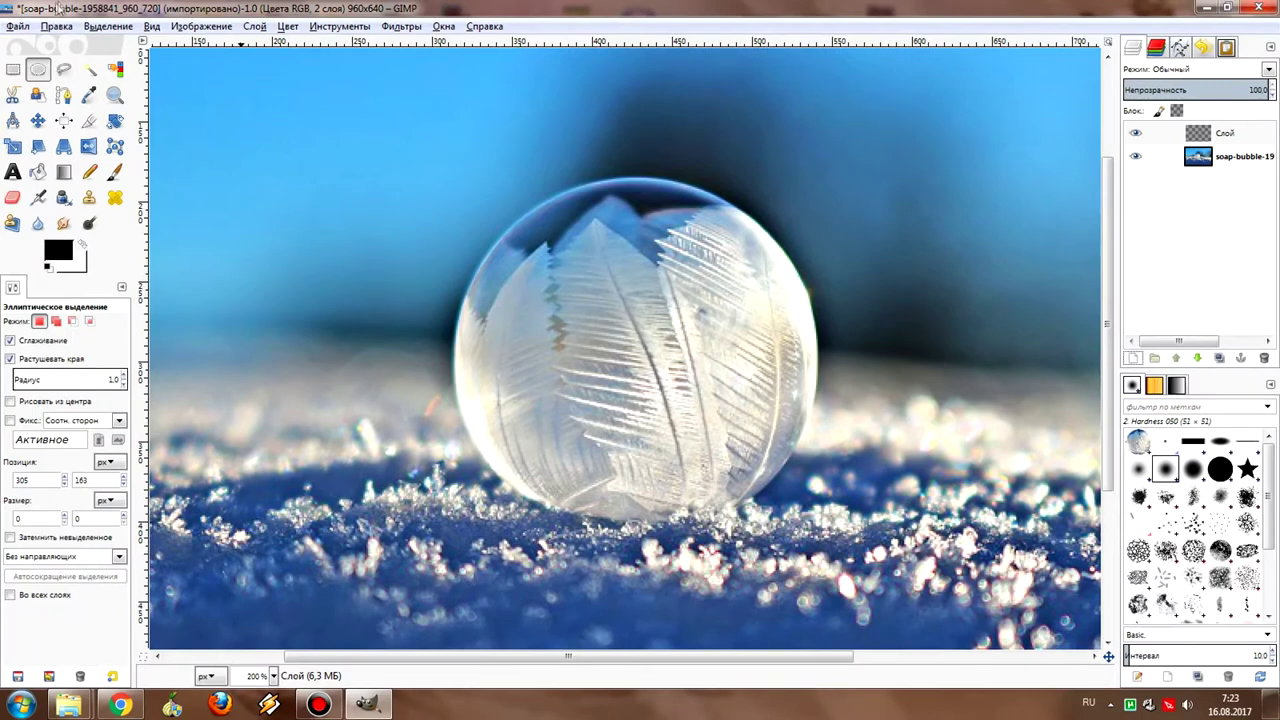
{"action": "left_click", "coordinate": [55, 26]}
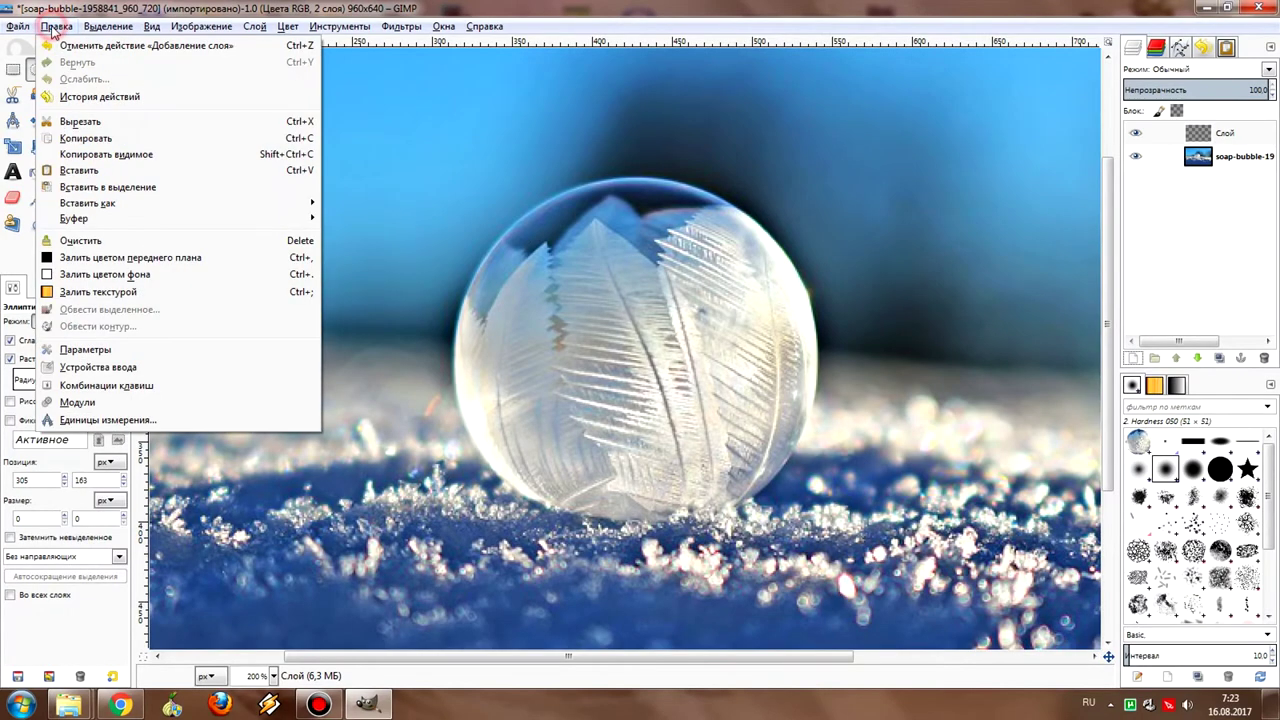
Step: Paste the bubble copy as a floating selection and zoom the view back to 100%
{"action": "left_click", "coordinate": [99, 174]}
{"action": "scroll", "coordinate": [637, 281], "scroll_direction": "down", "scroll_amount": 5}
{"action": "scroll", "coordinate": [637, 281], "scroll_direction": "up", "scroll_amount": 8}
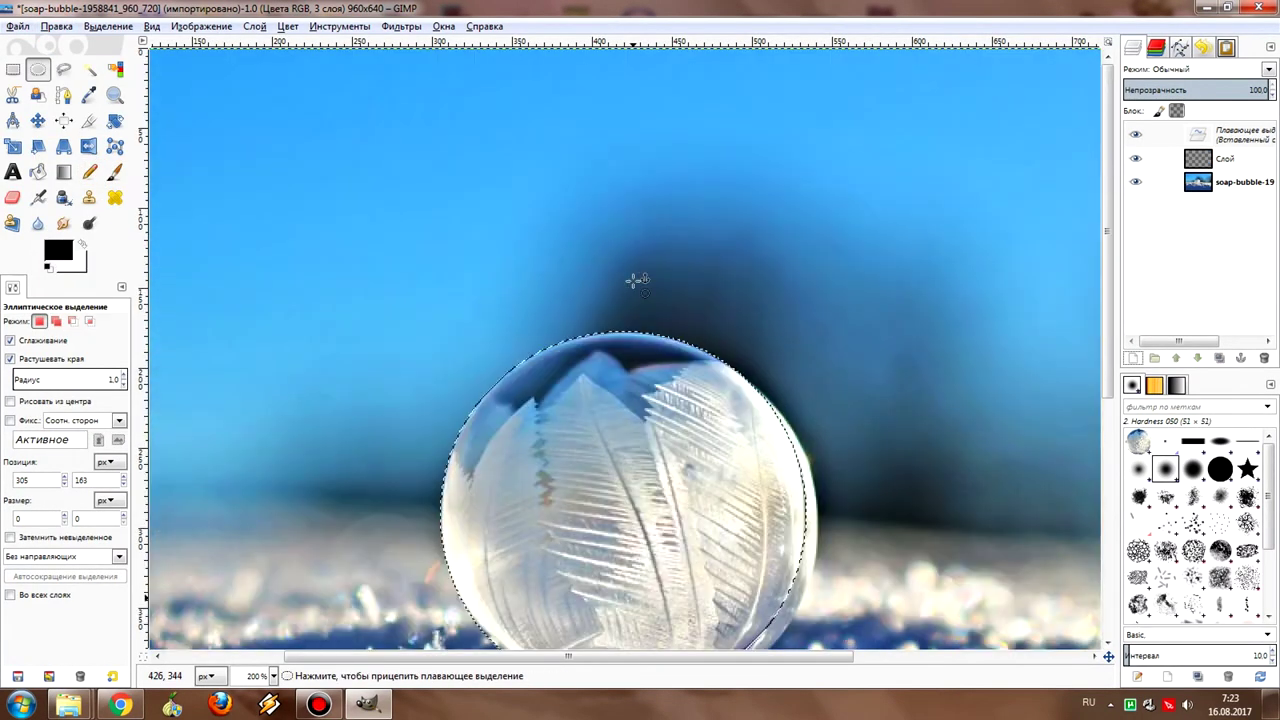
{"action": "scroll", "coordinate": [637, 281], "scroll_direction": "down", "scroll_amount": 2}
{"action": "scroll", "coordinate": [637, 281], "scroll_direction": "up", "scroll_amount": 1}
{"action": "scroll", "coordinate": [633, 284], "scroll_direction": "down", "scroll_amount": 1}
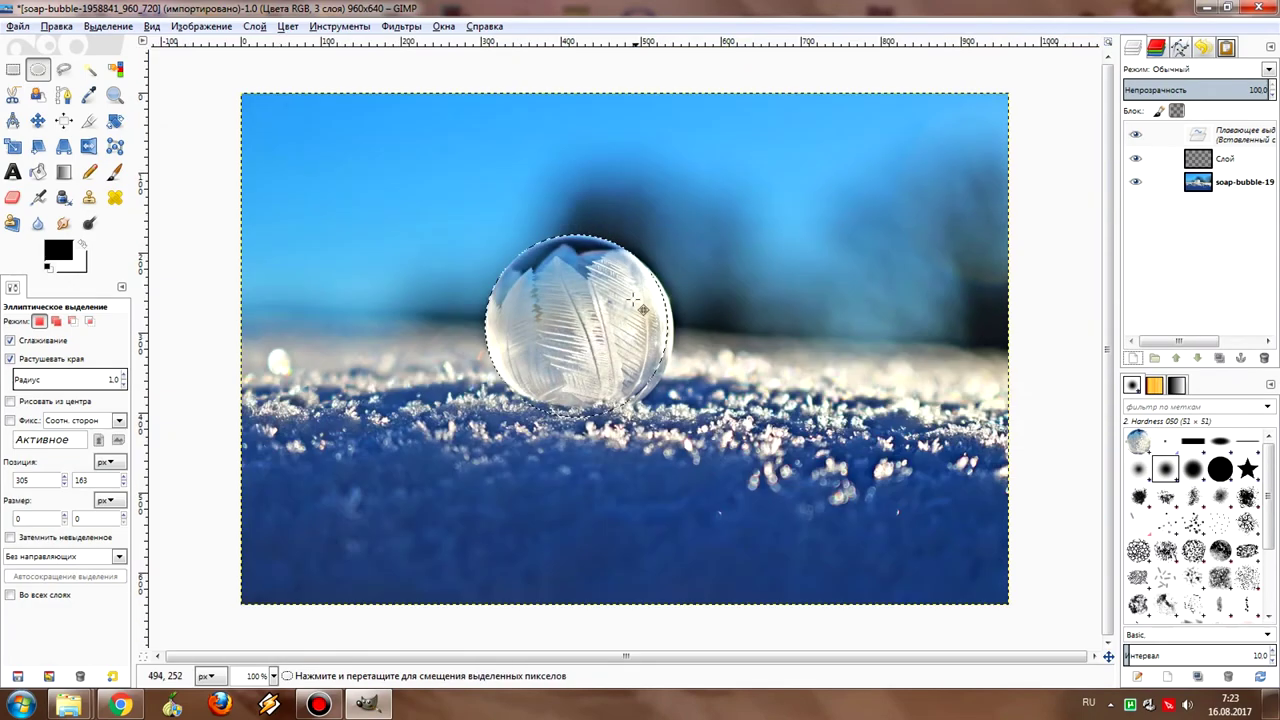
Step: Place the copy to the upper right of the original and anchor it on the 'Слой' layer
{"action": "left_click_drag", "start_coordinate": [587, 320], "coordinate": [763, 253]}
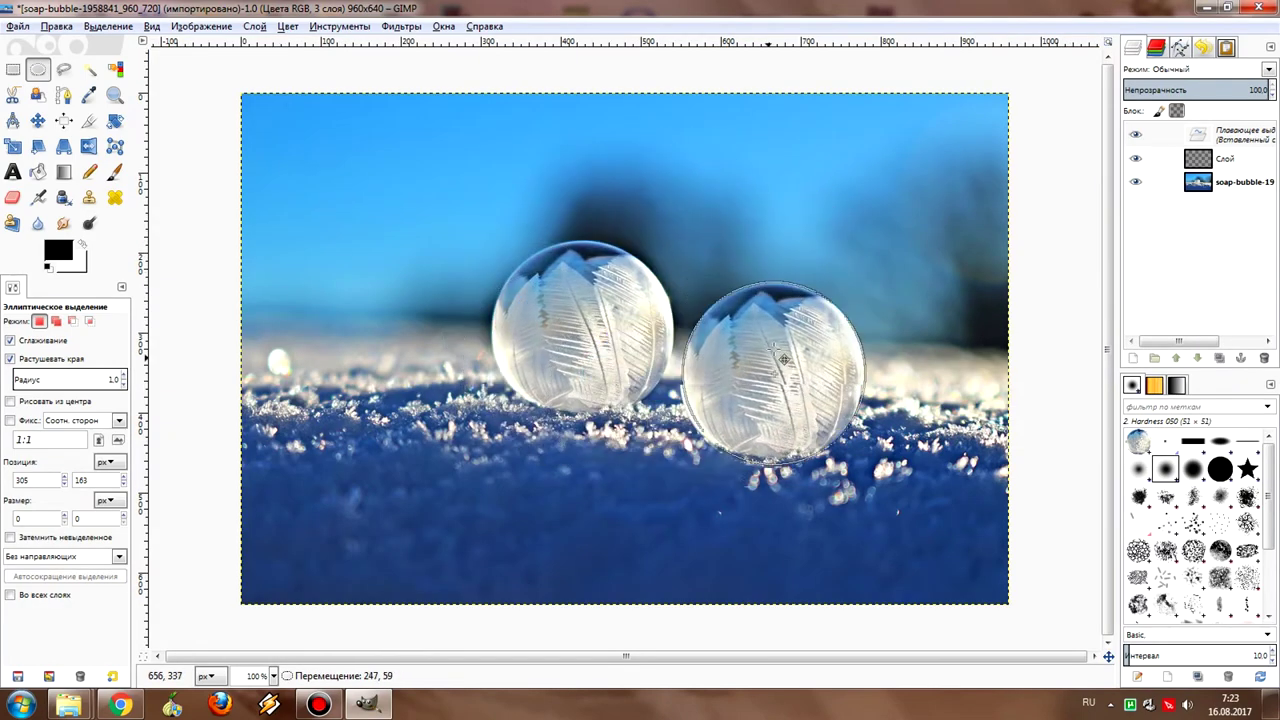
{"action": "left_click_drag", "start_coordinate": [763, 253], "coordinate": [790, 294]}
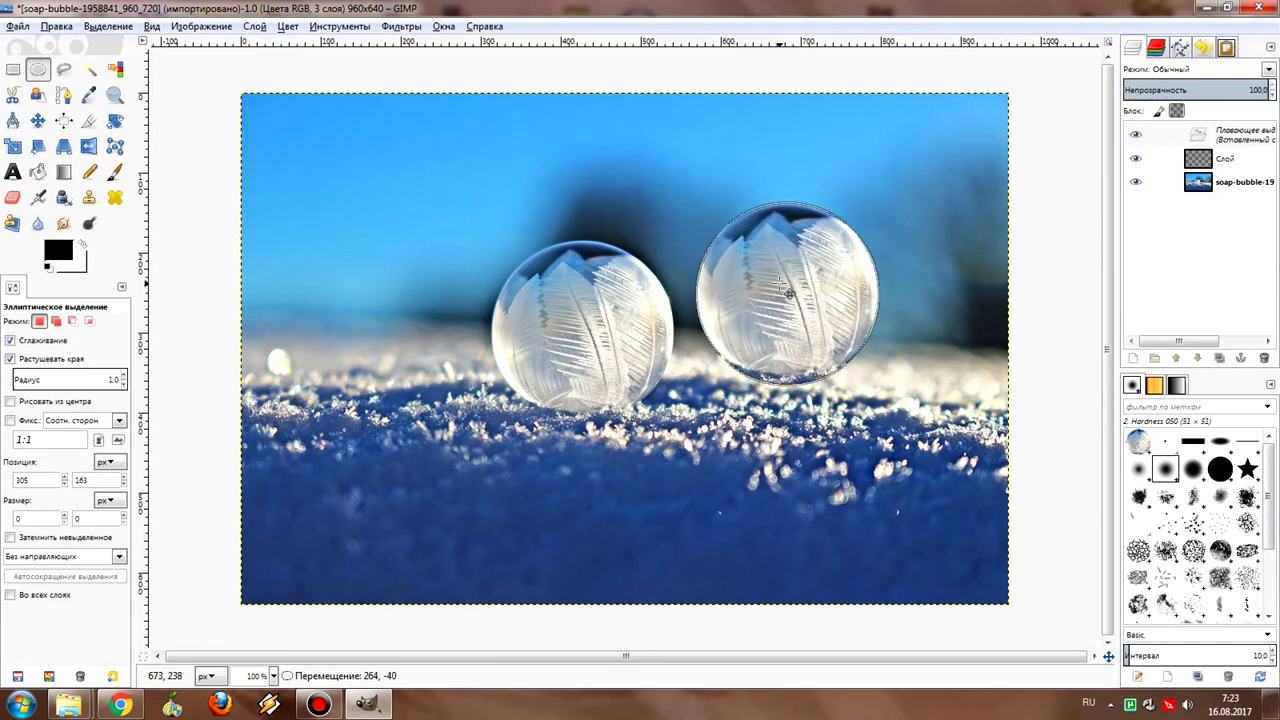
{"action": "left_click", "coordinate": [13, 69]}
{"action": "left_click", "coordinate": [557, 127]}
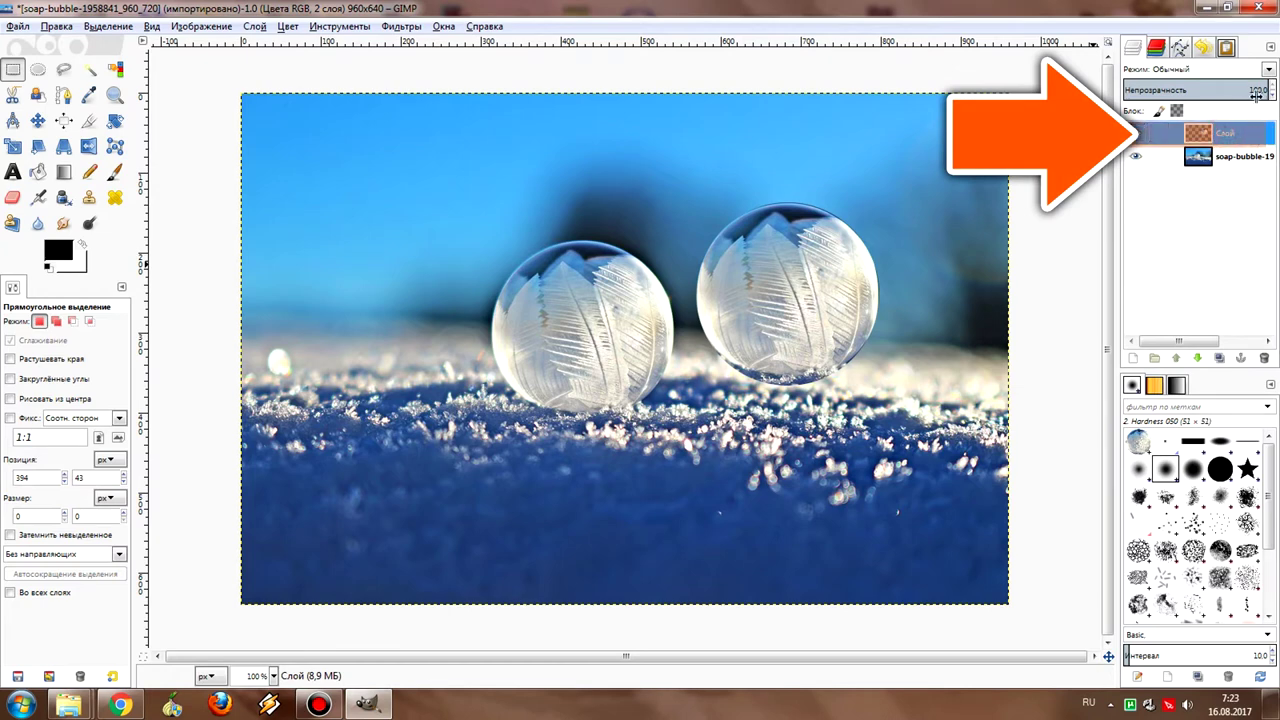
{"action": "mouse_move", "coordinate": [1244, 91]}
{"action": "left_mouse_down"}
{"action": "mouse_move", "coordinate": [1120, 95]}
{"action": "mouse_move", "coordinate": [1198, 93]}
{"action": "left_mouse_up"}
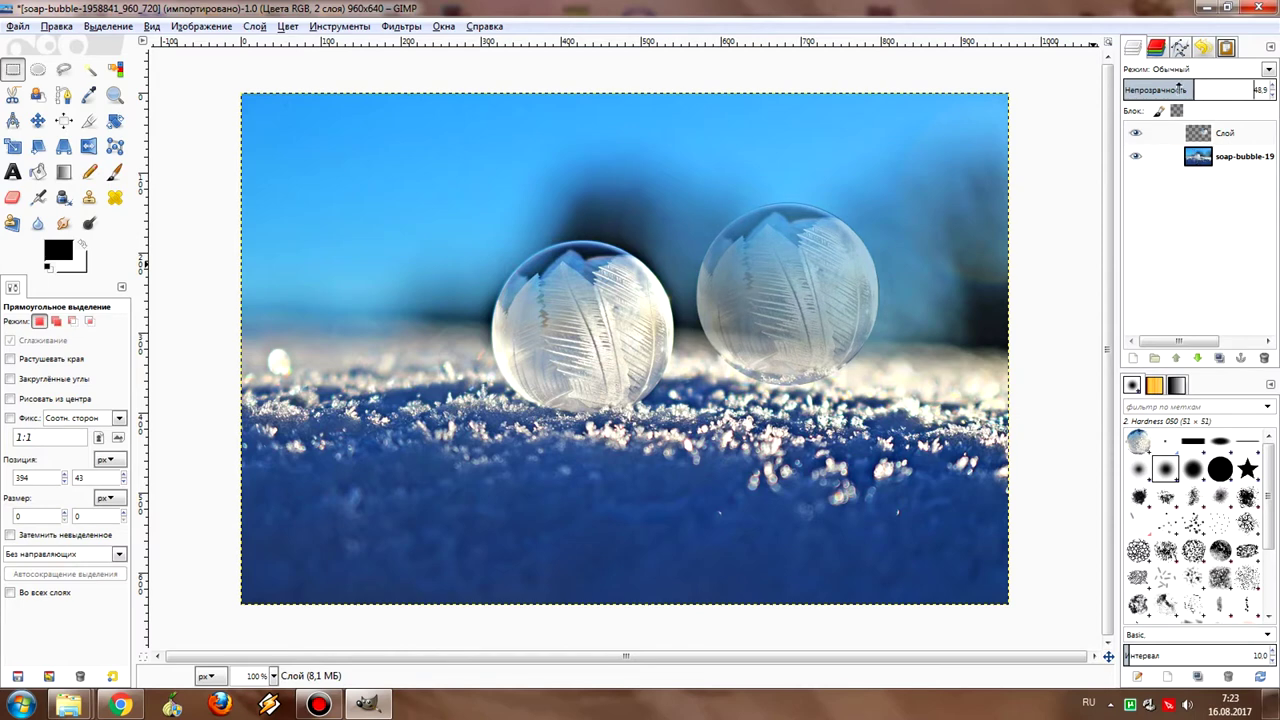
{"action": "left_click_drag", "start_coordinate": [1196, 90], "coordinate": [1273, 88]}
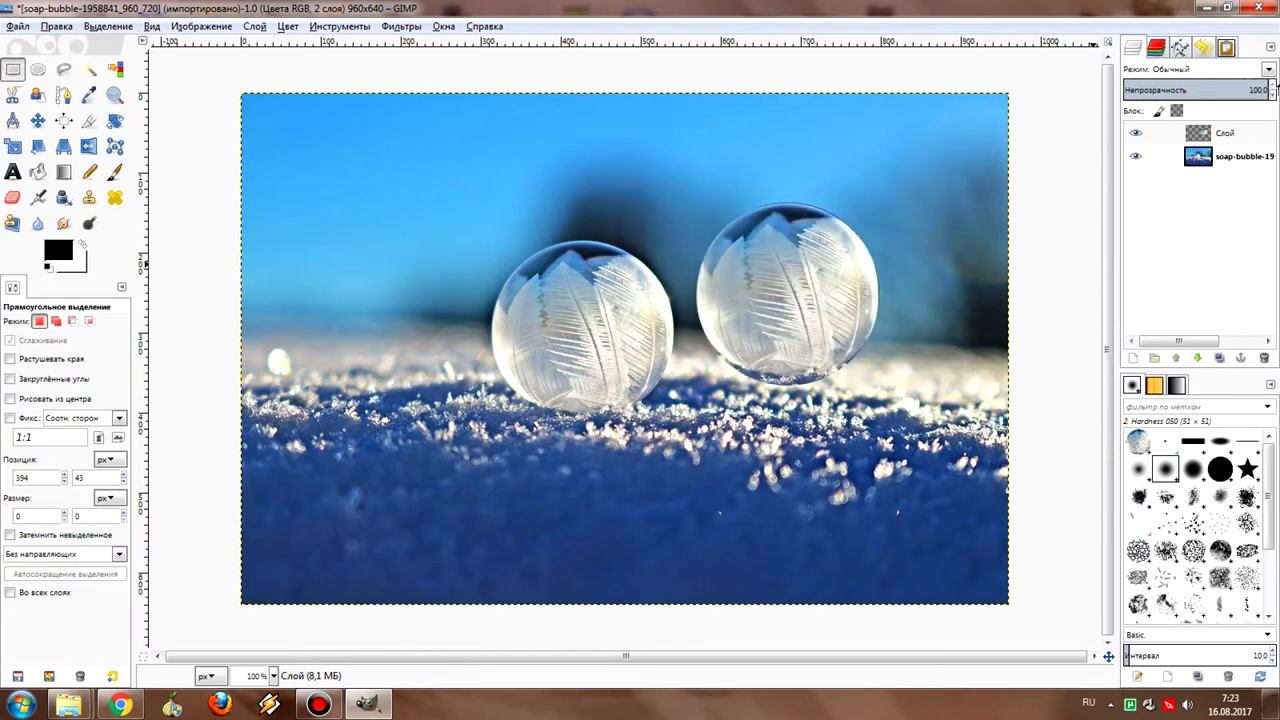